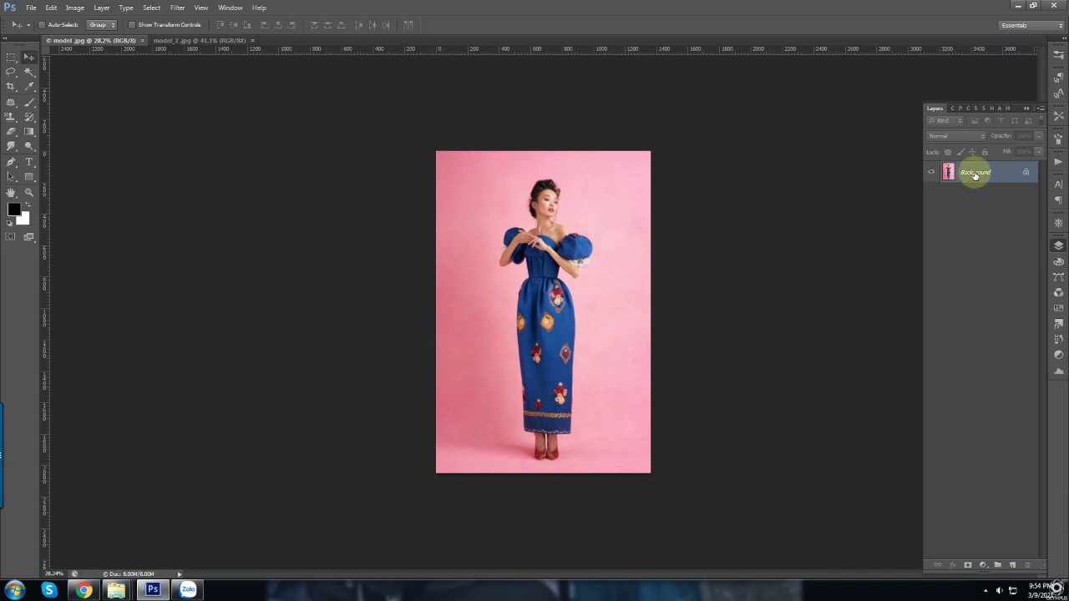
- Duplicate the Background twice into Layer 1 and Layer 1 copy, then select Layer 1
{"action": "key", "text": "ctrl+j"}
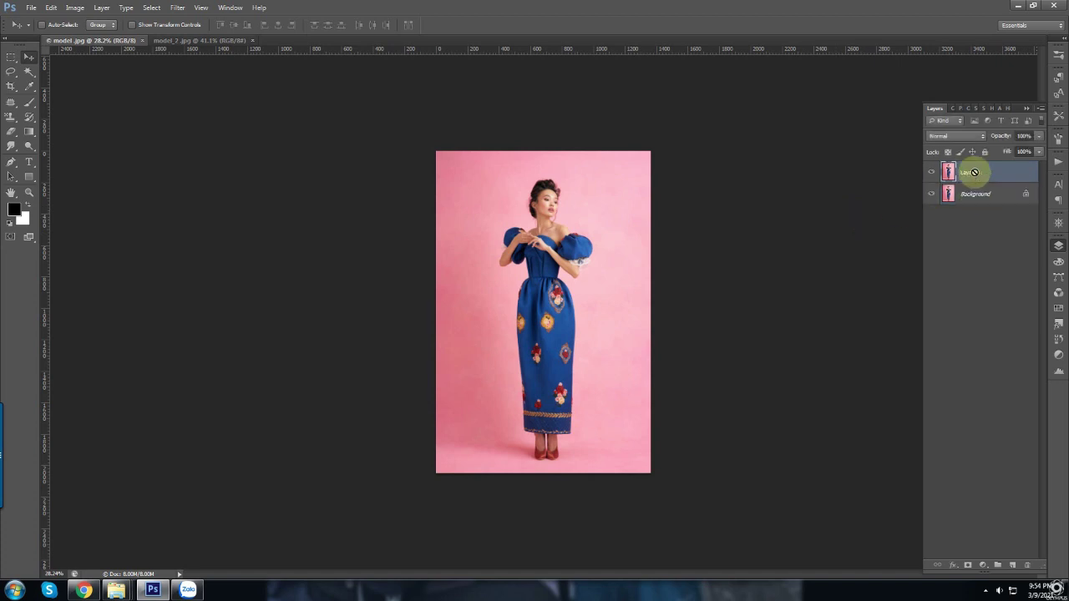
{"action": "key", "text": "ctrl+j"}
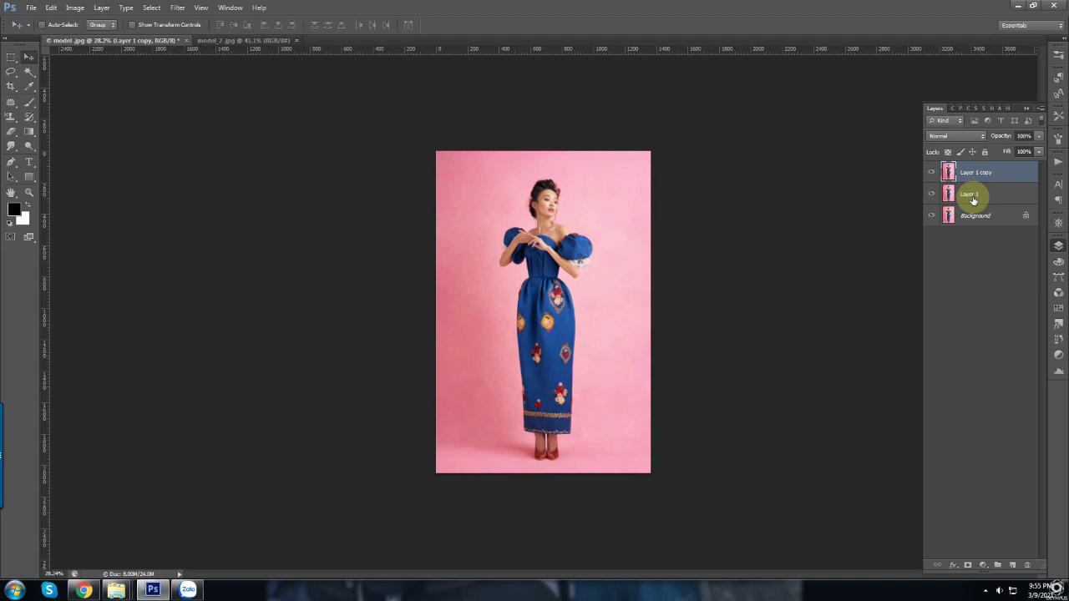
{"action": "left_click", "coordinate": [972, 200]}
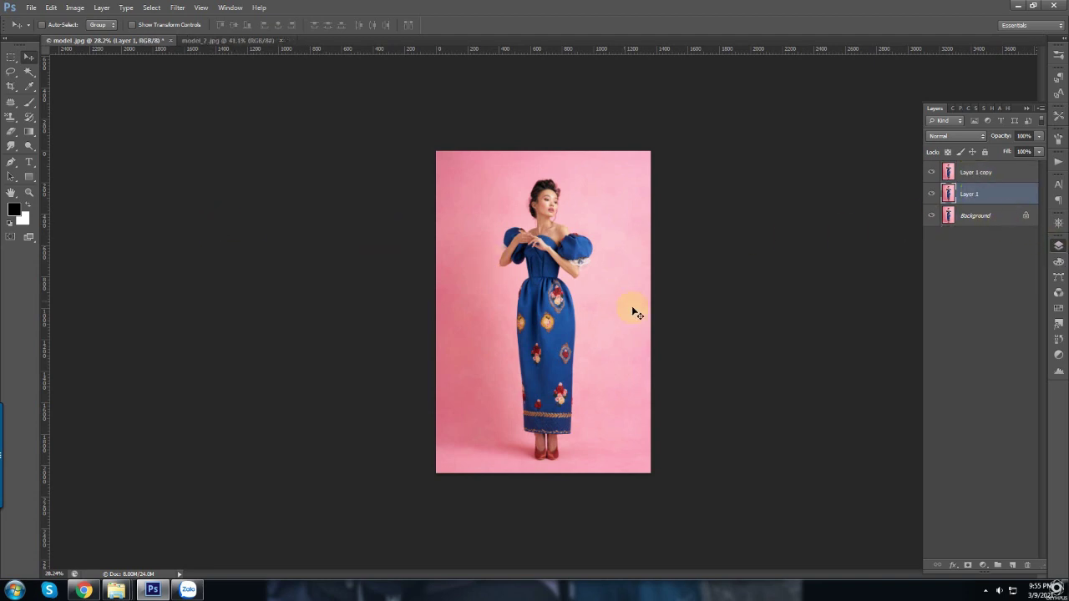
- Fill Layer 1 with solid black foreground colour, then make Layer 1 copy active
{"action": "key", "text": "i"}
{"action": "left_click", "coordinate": [15, 215]}
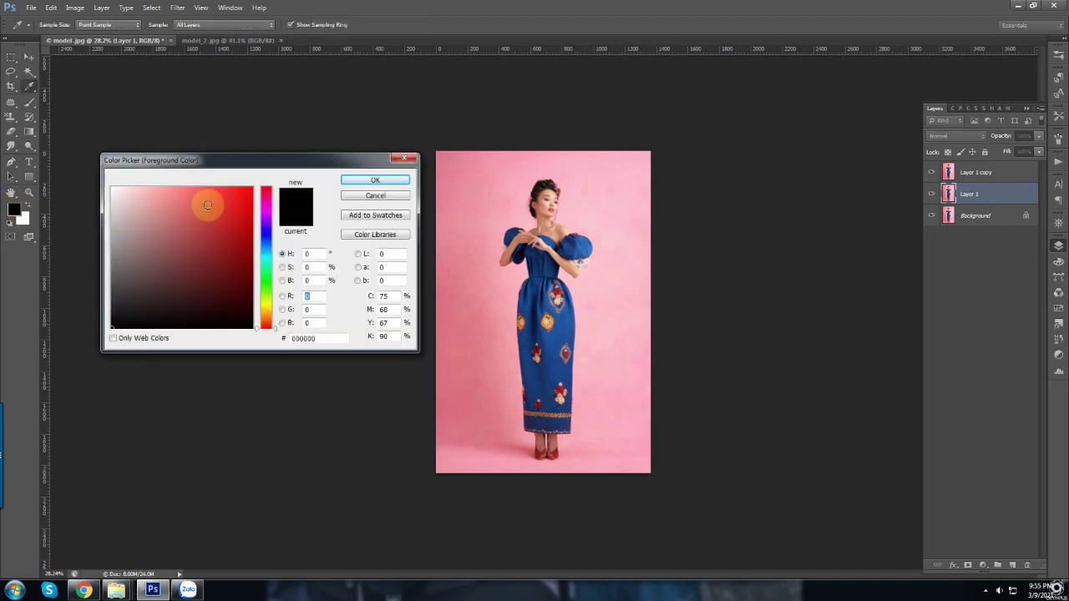
{"action": "left_click", "coordinate": [358, 176]}
{"action": "key", "text": "v"}
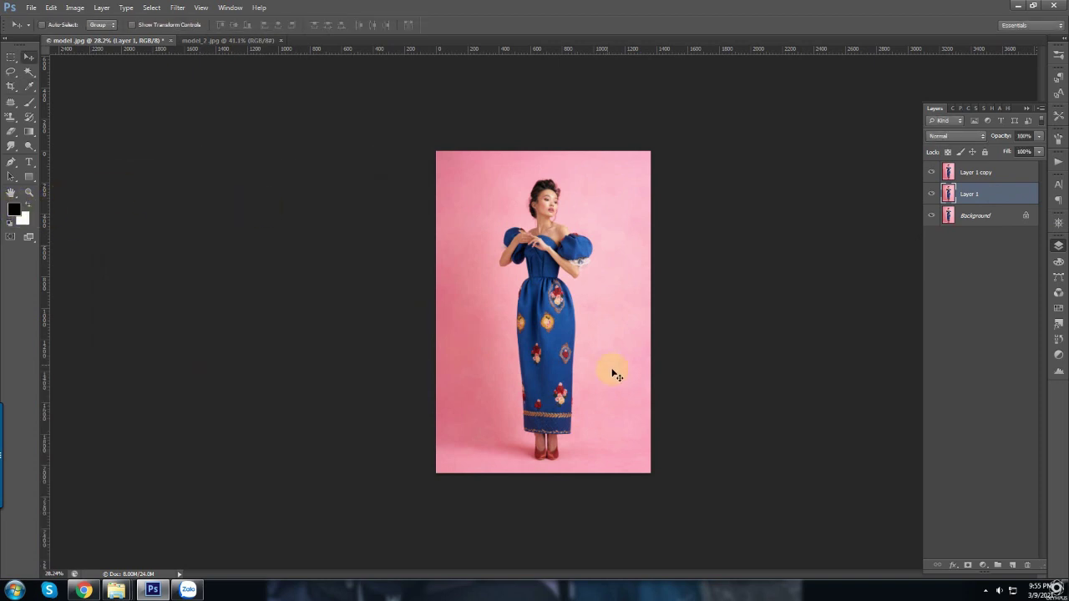
{"action": "key", "text": "alt+Delete"}
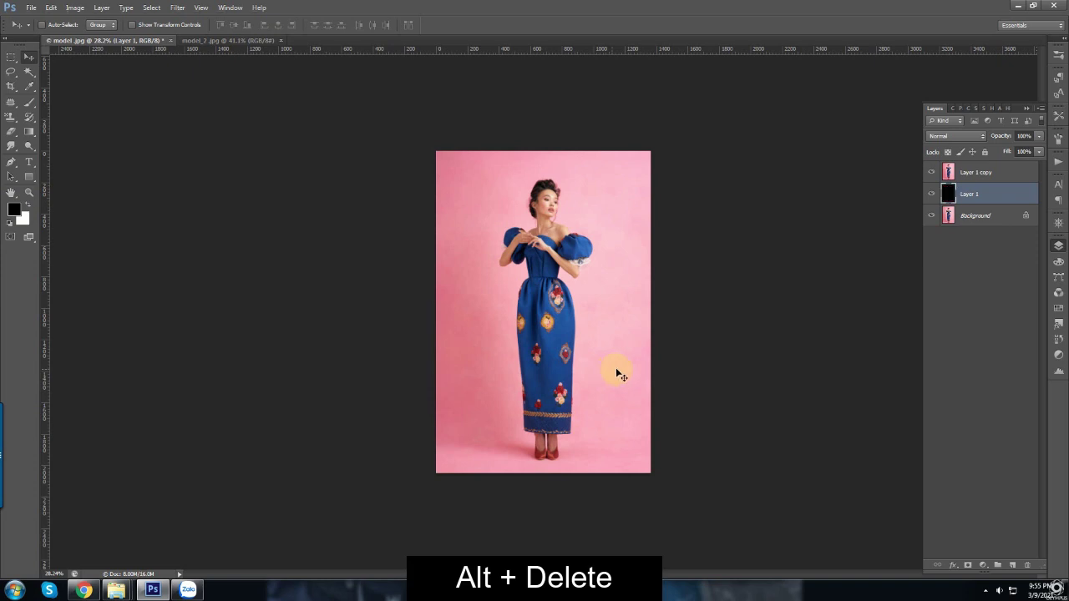
{"action": "left_click", "coordinate": [1013, 174]}
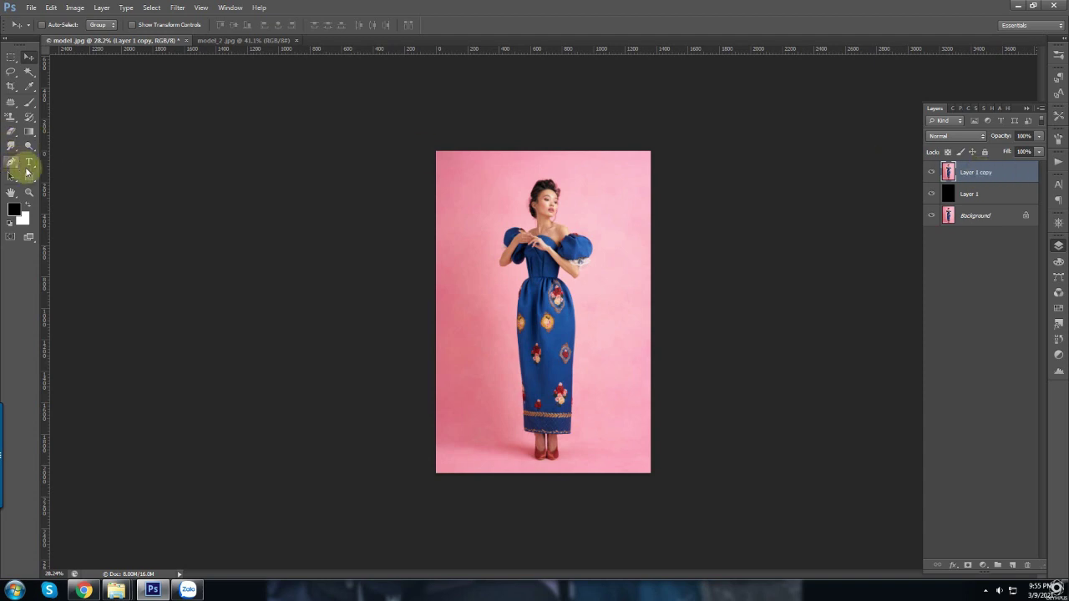
- Select a rectangle from the dress hem to the photo's bottom-right corner
{"action": "left_click", "coordinate": [12, 59]}
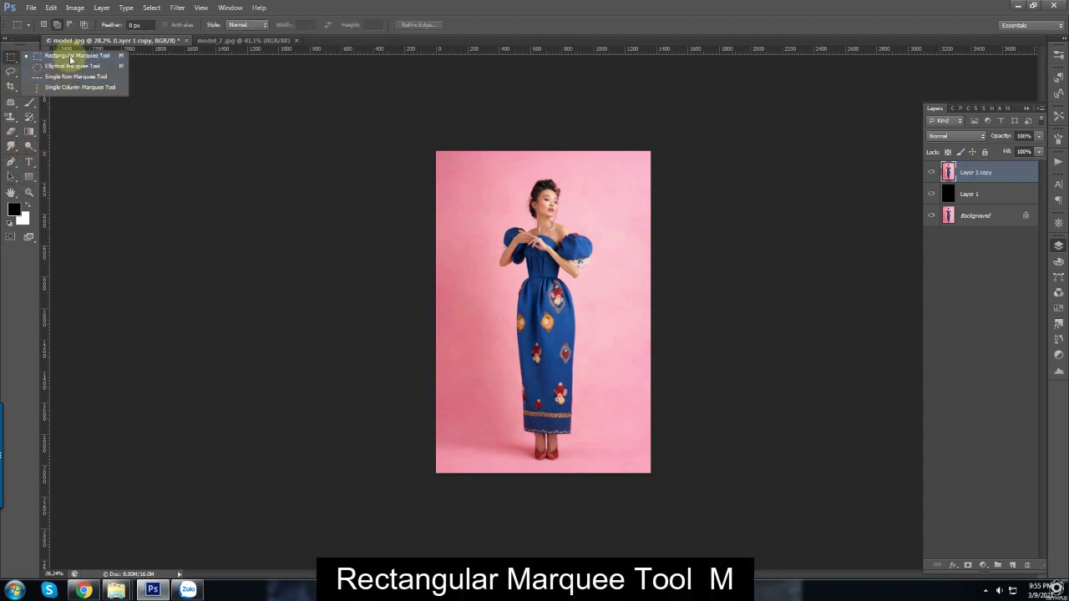
{"action": "left_click", "coordinate": [65, 56]}
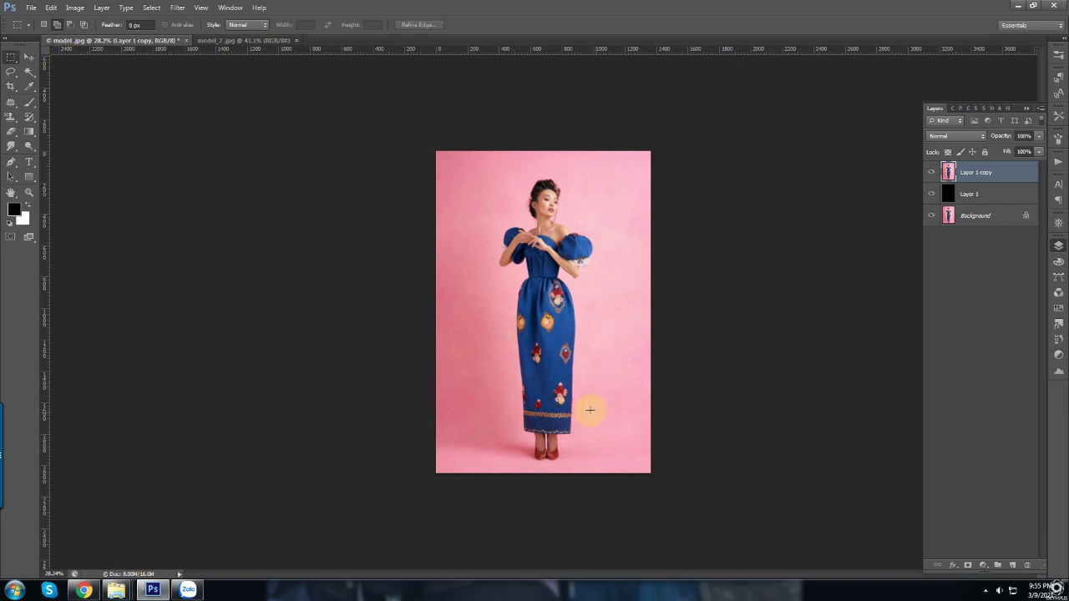
{"action": "left_click_drag", "start_coordinate": [578, 408], "coordinate": [663, 490]}
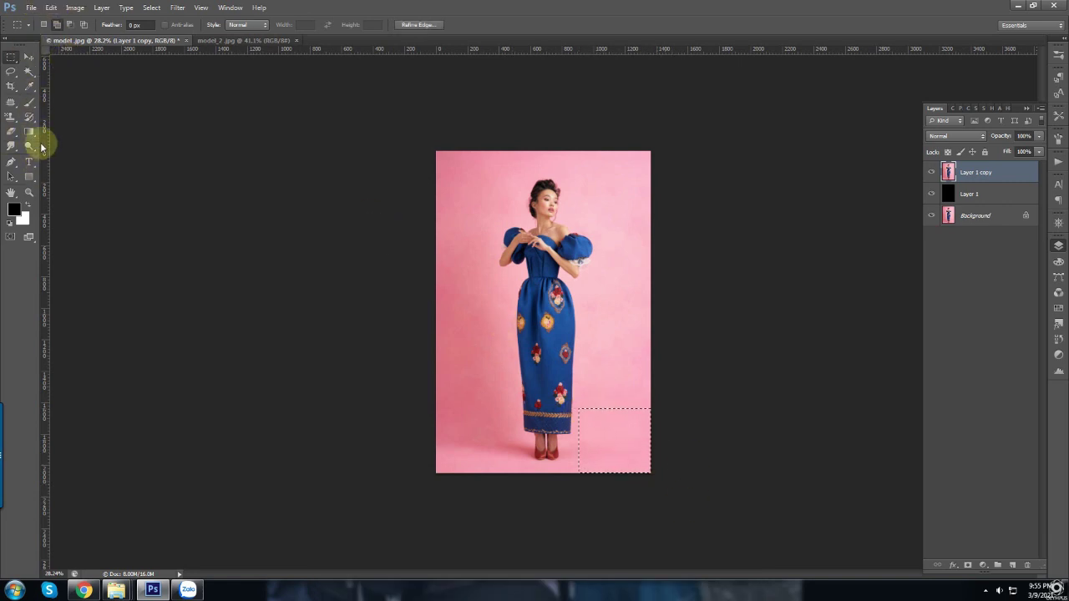
- Fill the corner selection with the Black, White gradient and deselect
{"action": "left_click", "coordinate": [30, 137]}
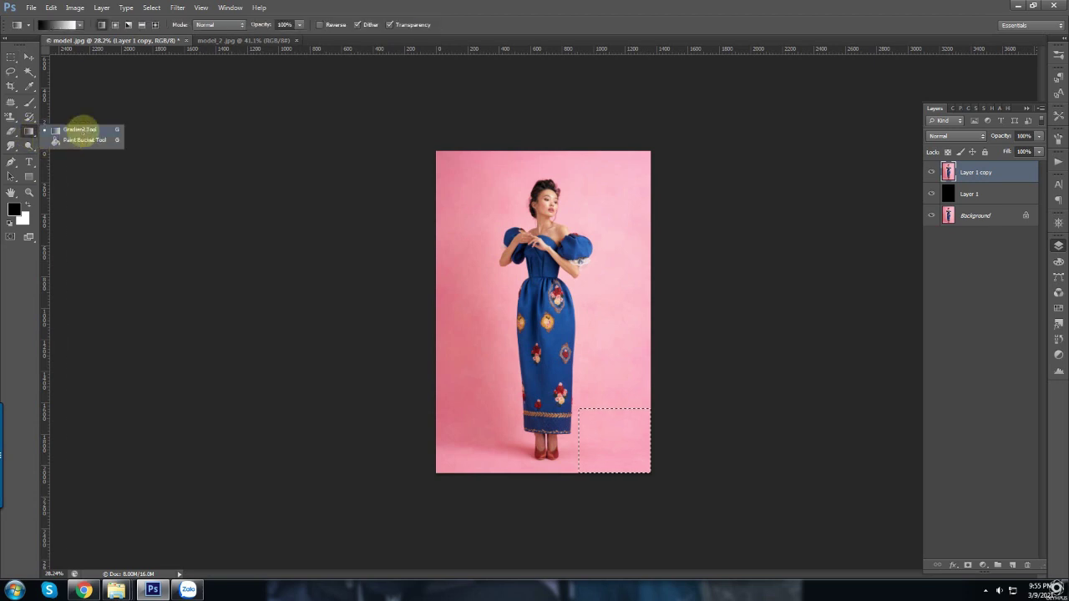
{"action": "left_click", "coordinate": [80, 129]}
{"action": "left_click", "coordinate": [55, 25]}
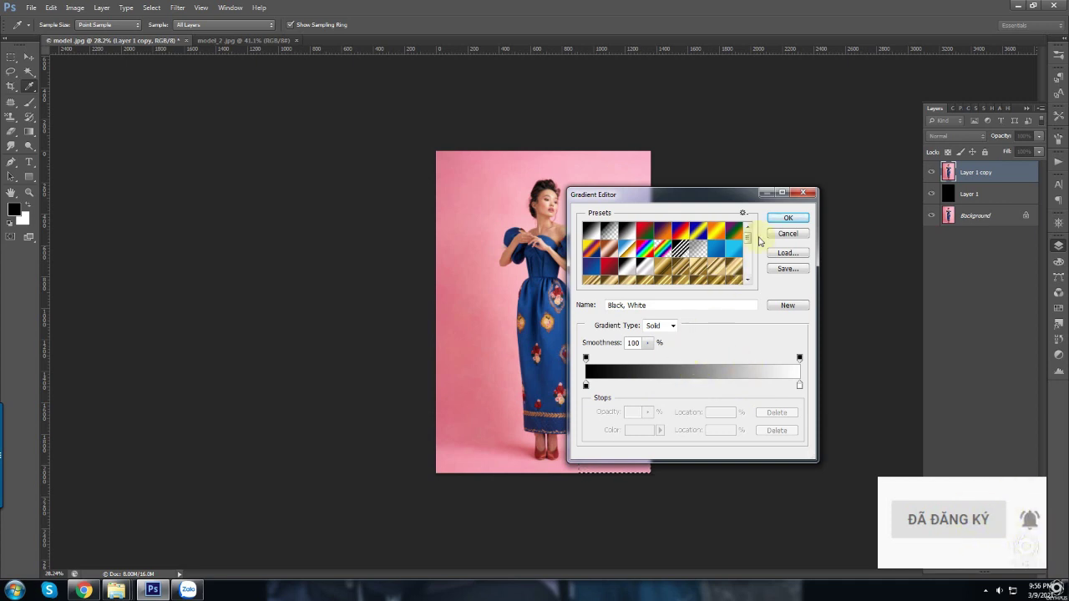
{"action": "left_click", "coordinate": [787, 217]}
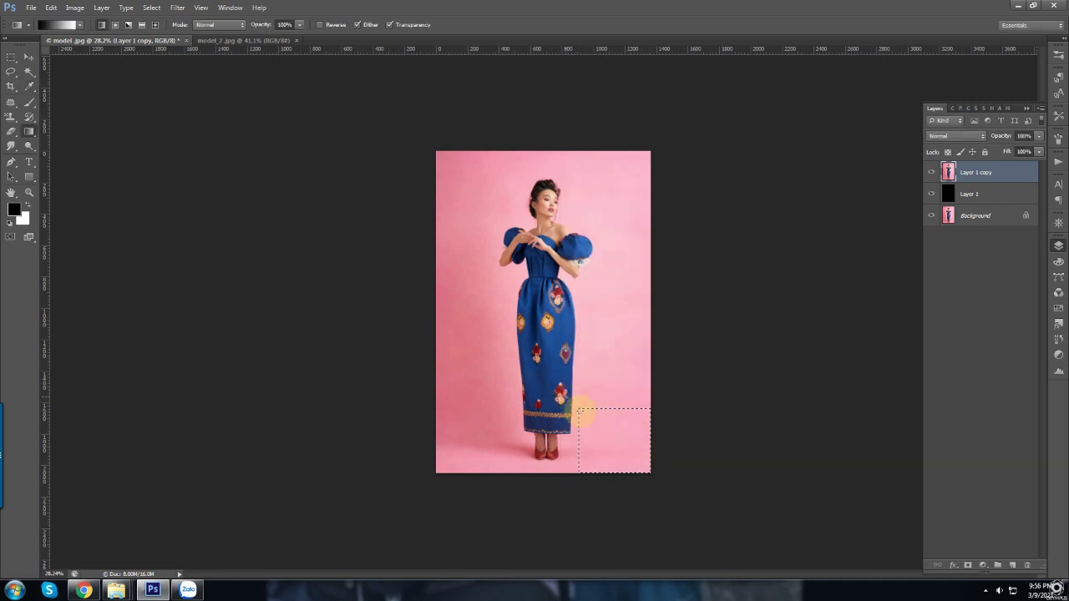
{"action": "left_click_drag", "start_coordinate": [580, 411], "coordinate": [667, 491]}
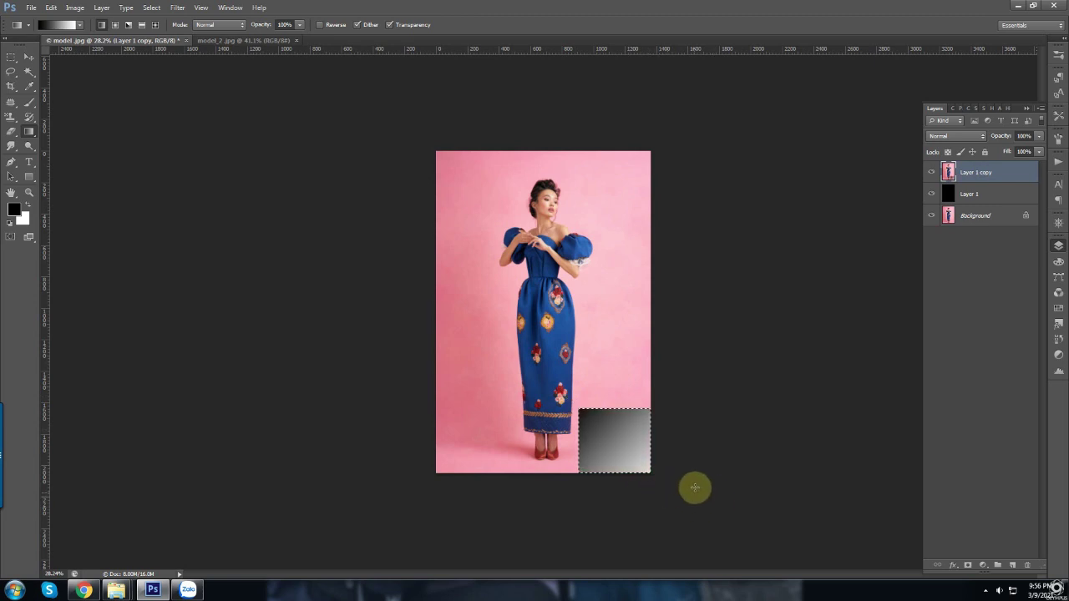
{"action": "key", "text": "ctrl+d"}
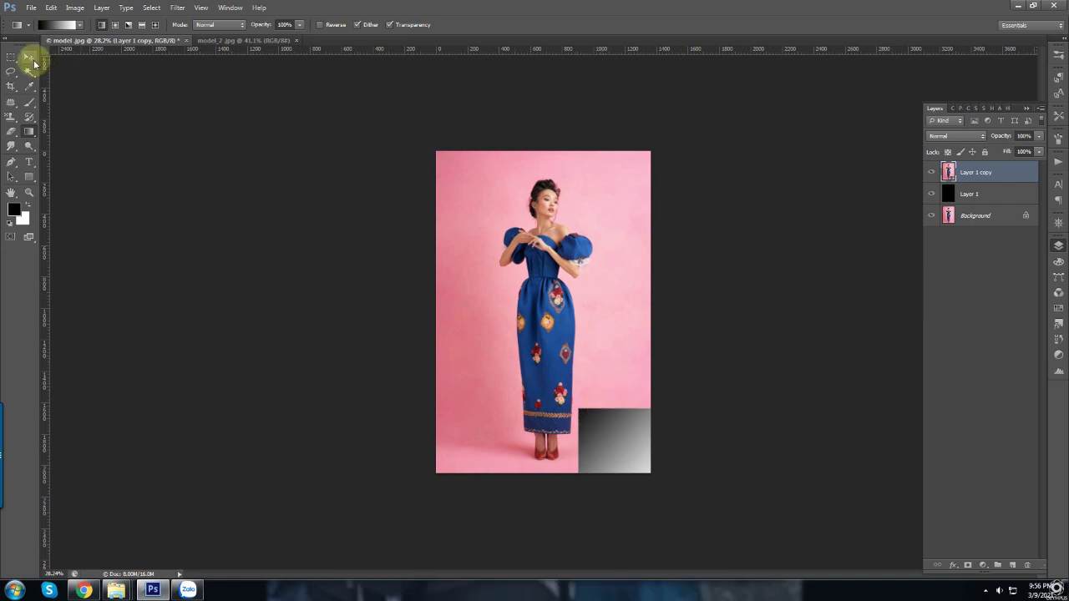
{"action": "left_click", "coordinate": [29, 56]}
- Warp Layer 1 copy, curling the bottom-right corner up-left and curving the lower-left edge
{"action": "key", "text": "ctrl+t"}
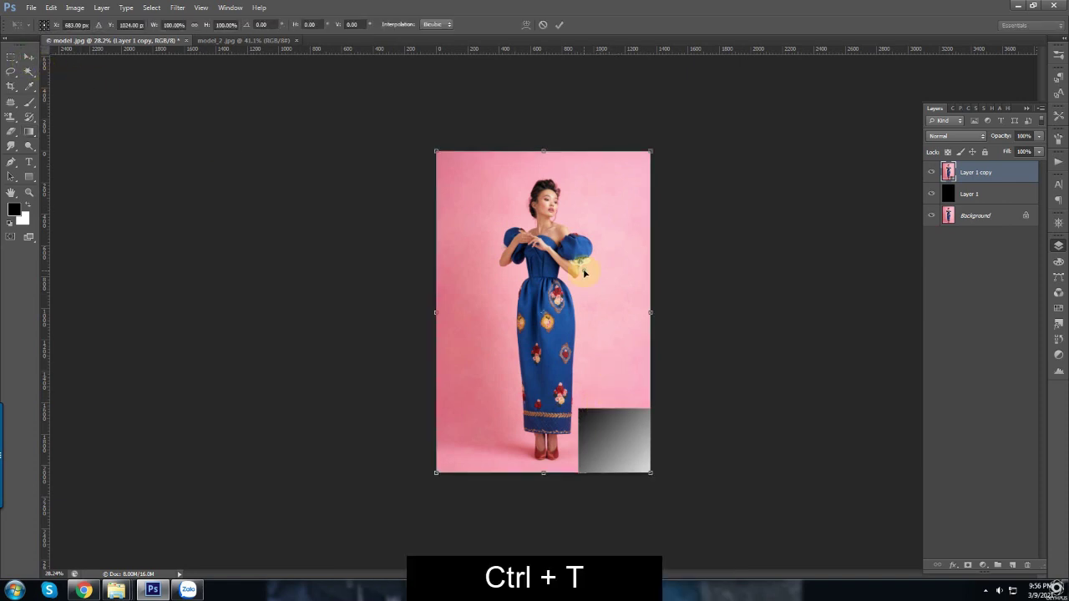
{"action": "right_click", "coordinate": [585, 274]}
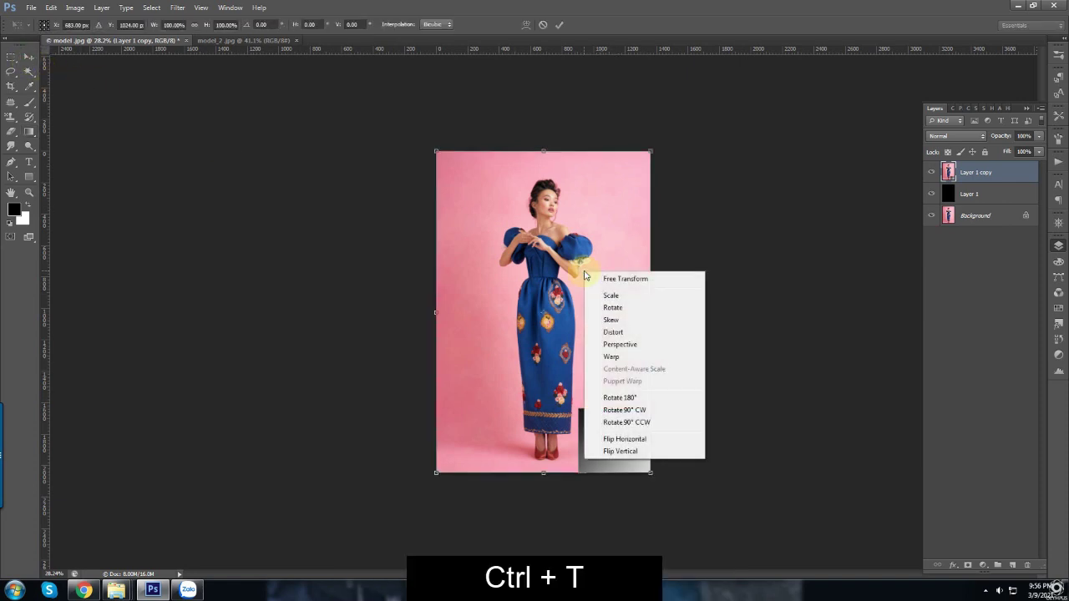
{"action": "left_click", "coordinate": [618, 359]}
{"action": "left_click_drag", "start_coordinate": [651, 475], "coordinate": [540, 381]}
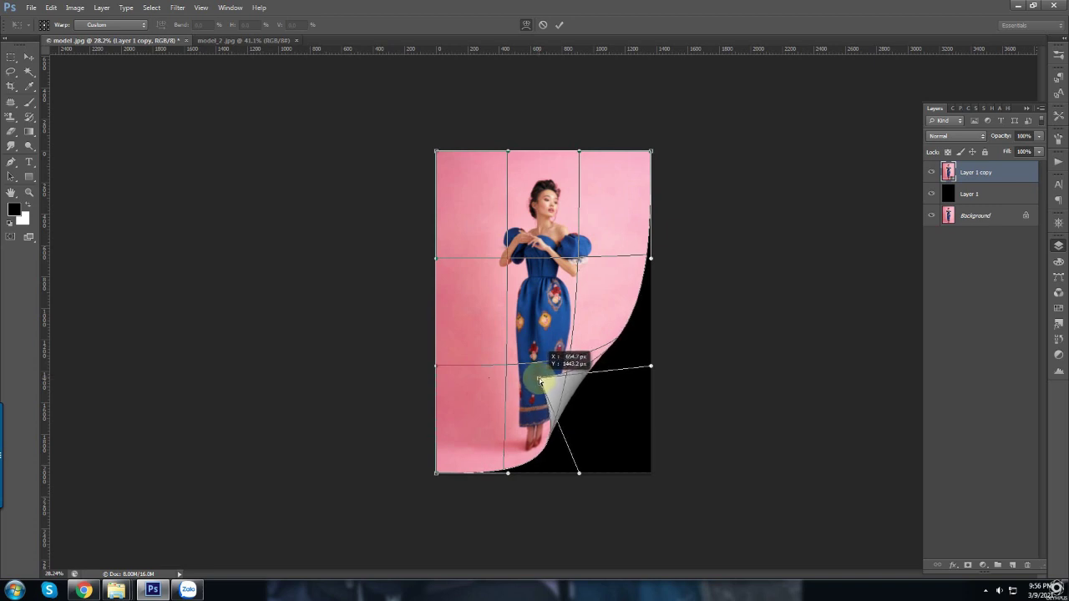
{"action": "left_click_drag", "start_coordinate": [540, 381], "coordinate": [547, 383]}
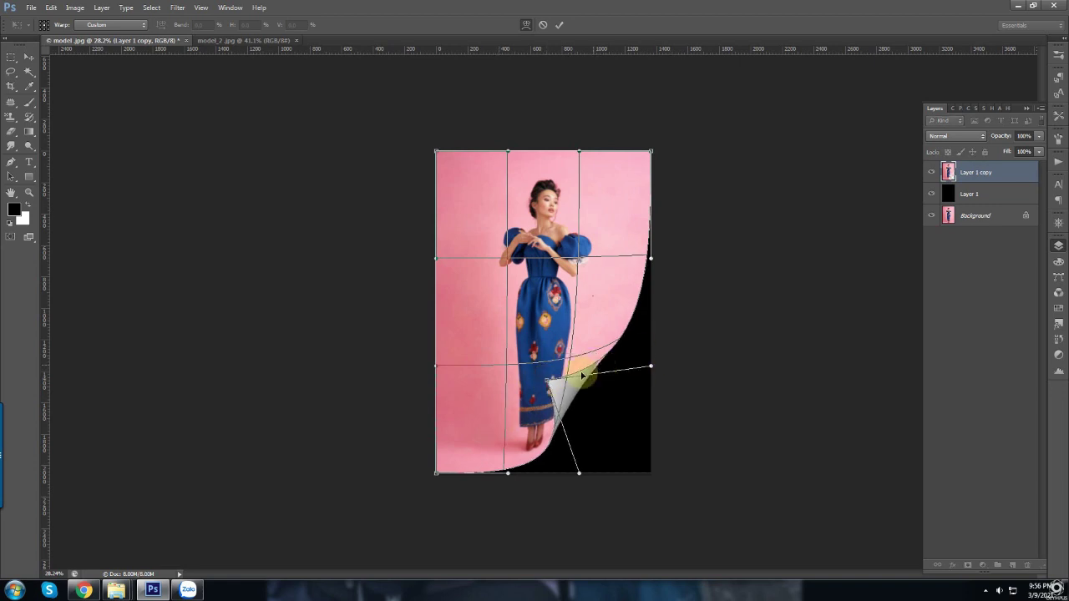
{"action": "left_click_drag", "start_coordinate": [547, 383], "coordinate": [551, 386]}
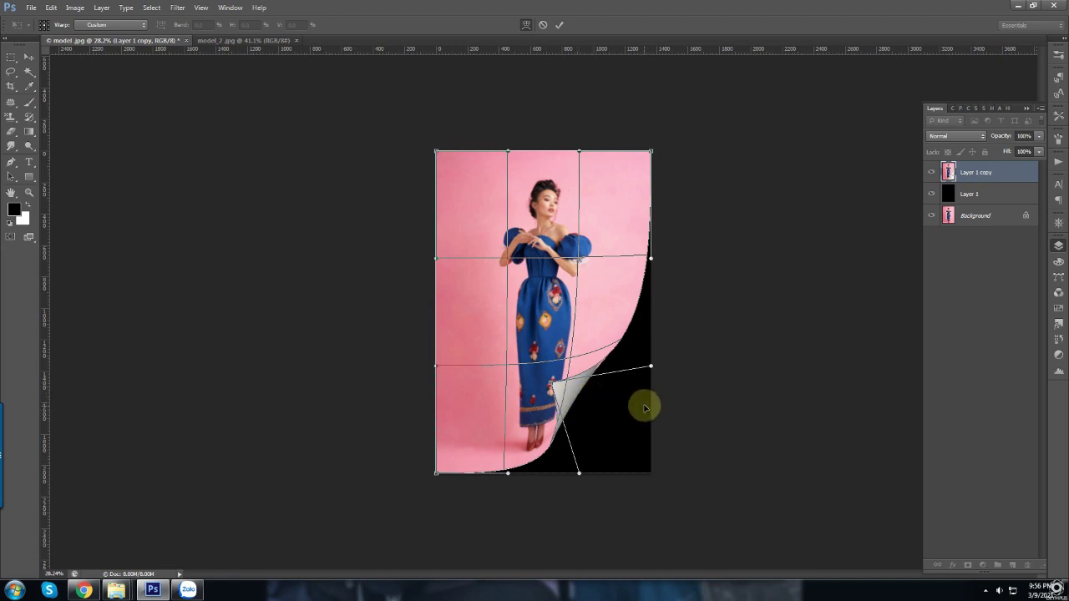
{"action": "left_click_drag", "start_coordinate": [438, 473], "coordinate": [463, 437]}
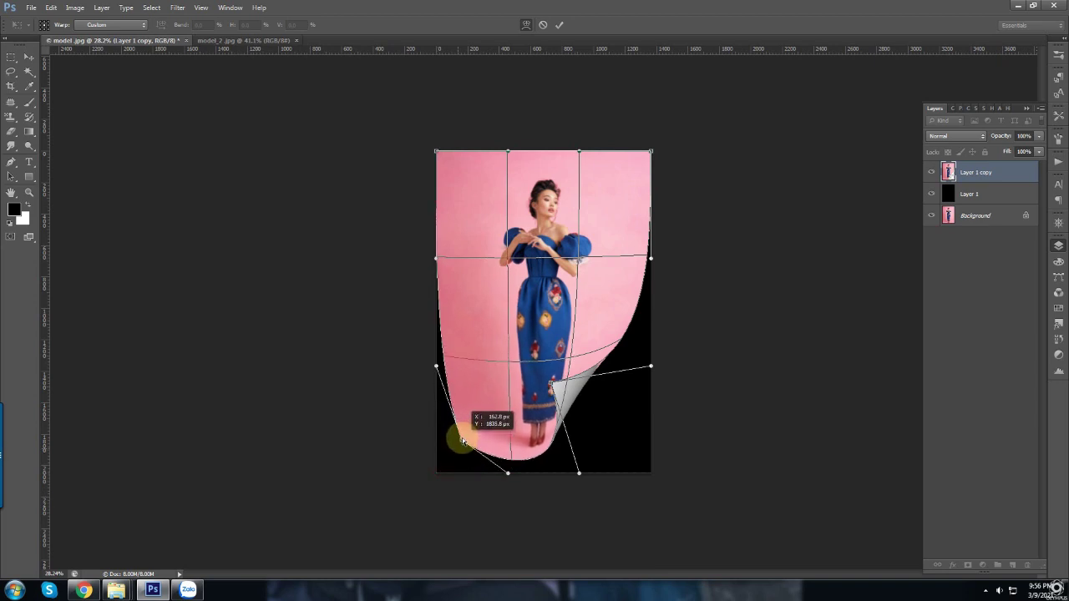
{"action": "left_click_drag", "start_coordinate": [650, 152], "coordinate": [646, 153]}
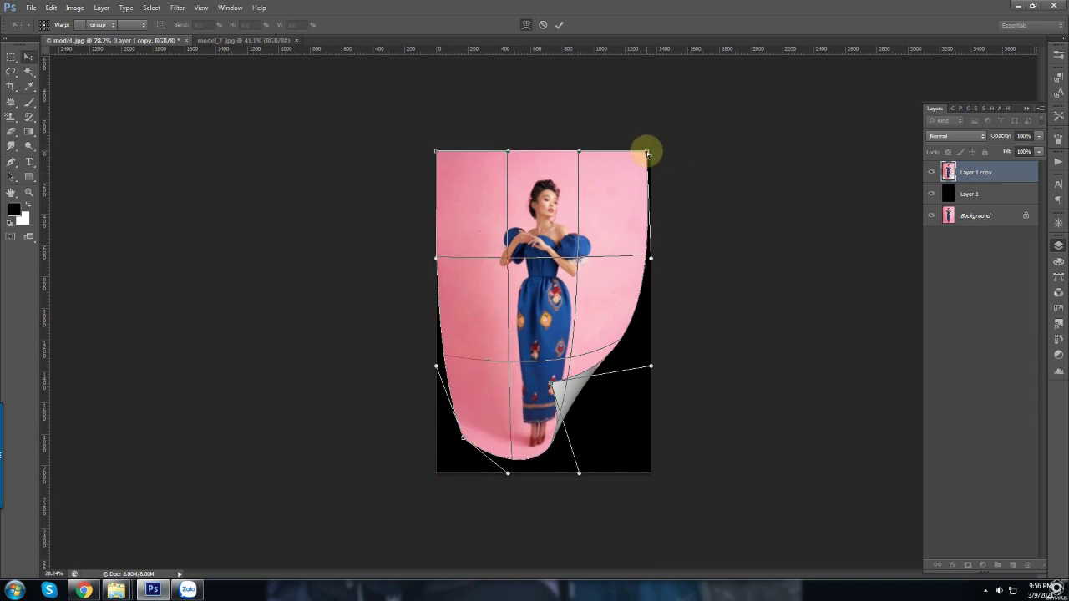
{"action": "key", "text": "Return"}
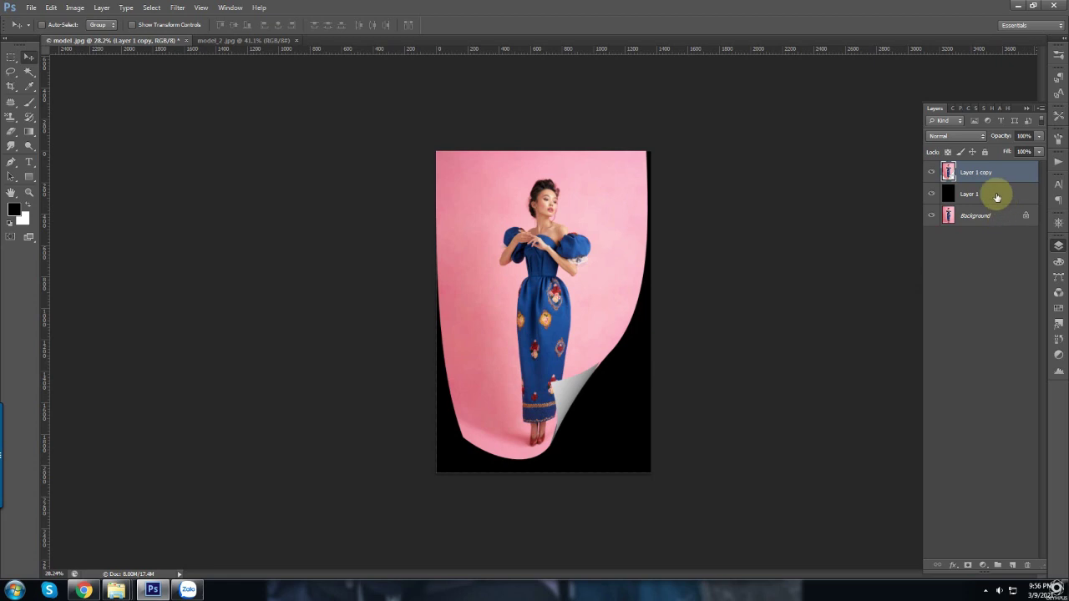
- Rename the black Layer 1 to 'bong do'
{"action": "left_click", "coordinate": [969, 199]}
{"action": "double_click", "coordinate": [974, 197]}
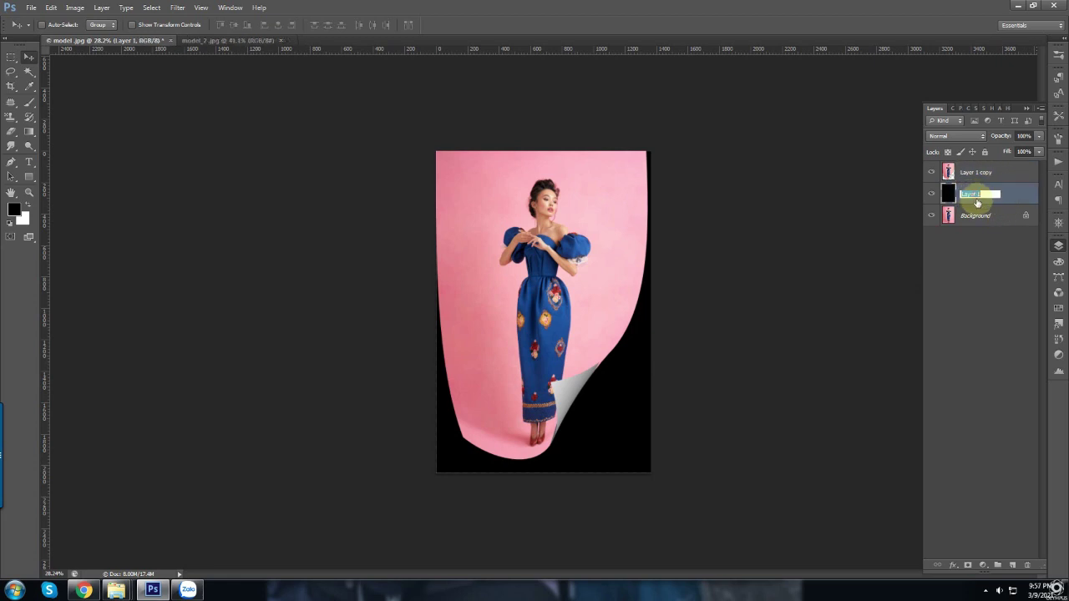
{"action": "type", "text": "bong do"}
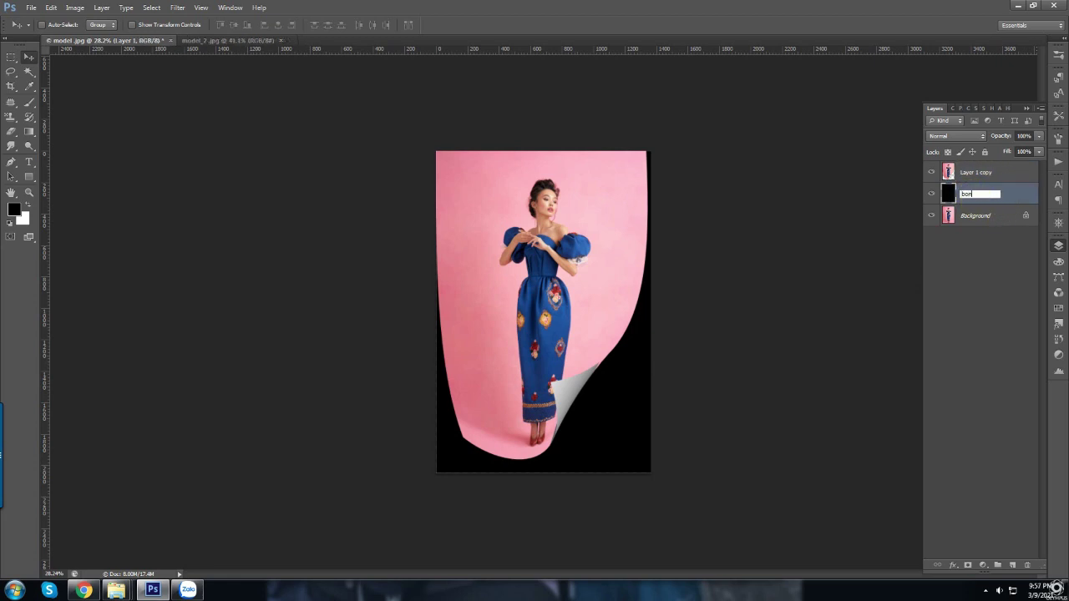
{"action": "key", "text": "Return"}
- Warp the bong do layer, pulling its bottom-right corner up and left into a curl
{"action": "key", "text": "ctrl+t"}
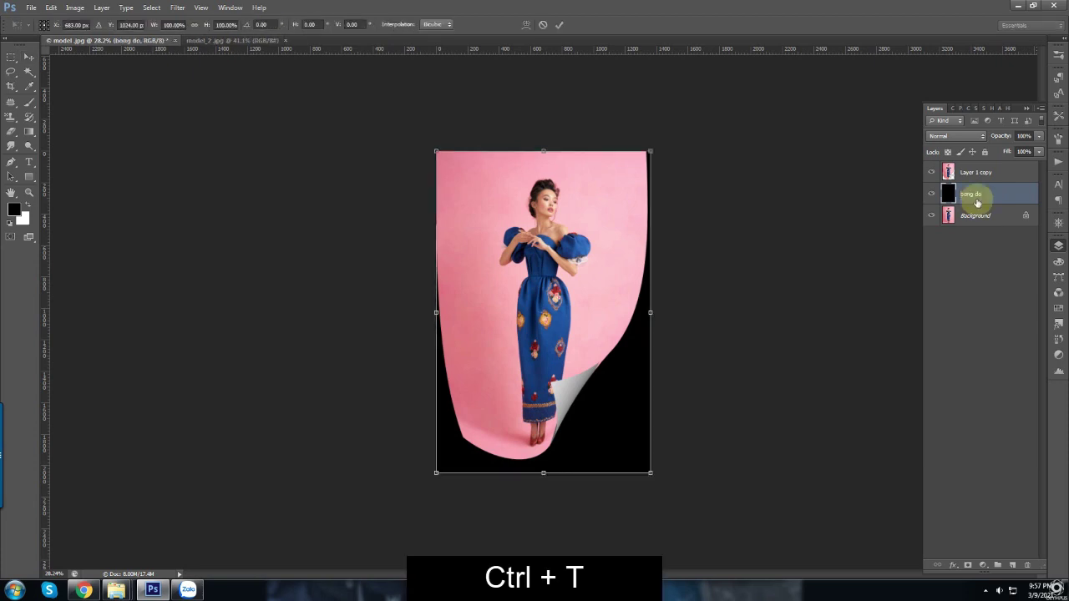
{"action": "right_click", "coordinate": [614, 416]}
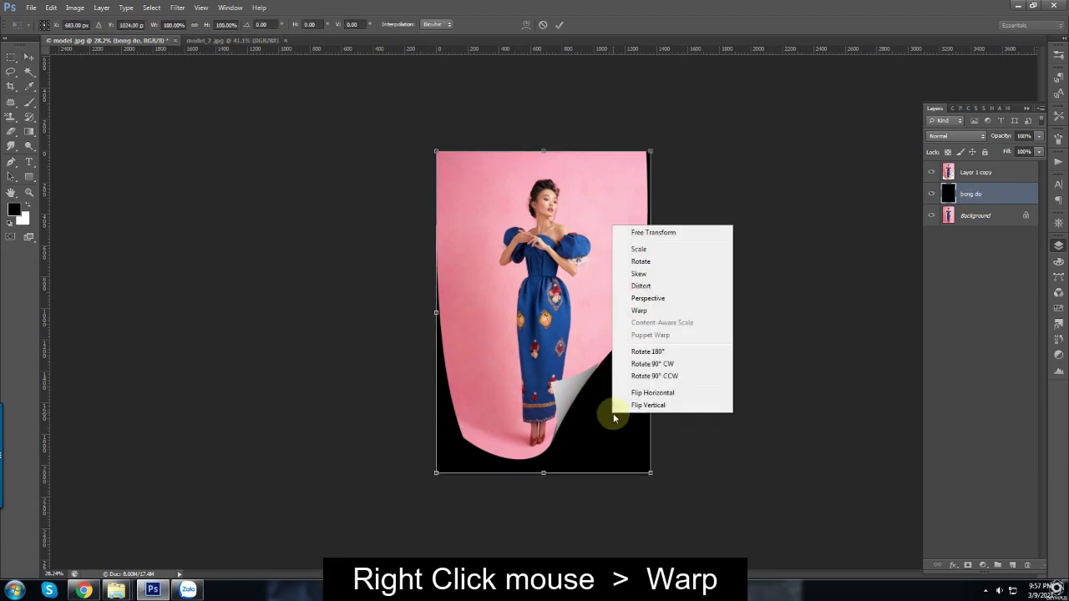
{"action": "left_click", "coordinate": [643, 310]}
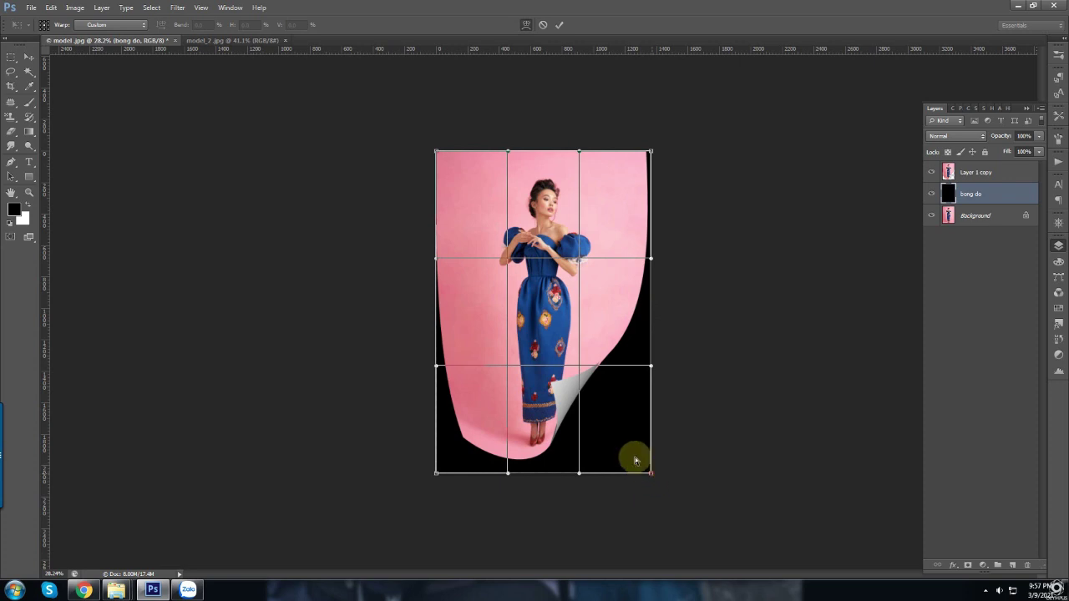
{"action": "left_click_drag", "start_coordinate": [635, 457], "coordinate": [572, 386]}
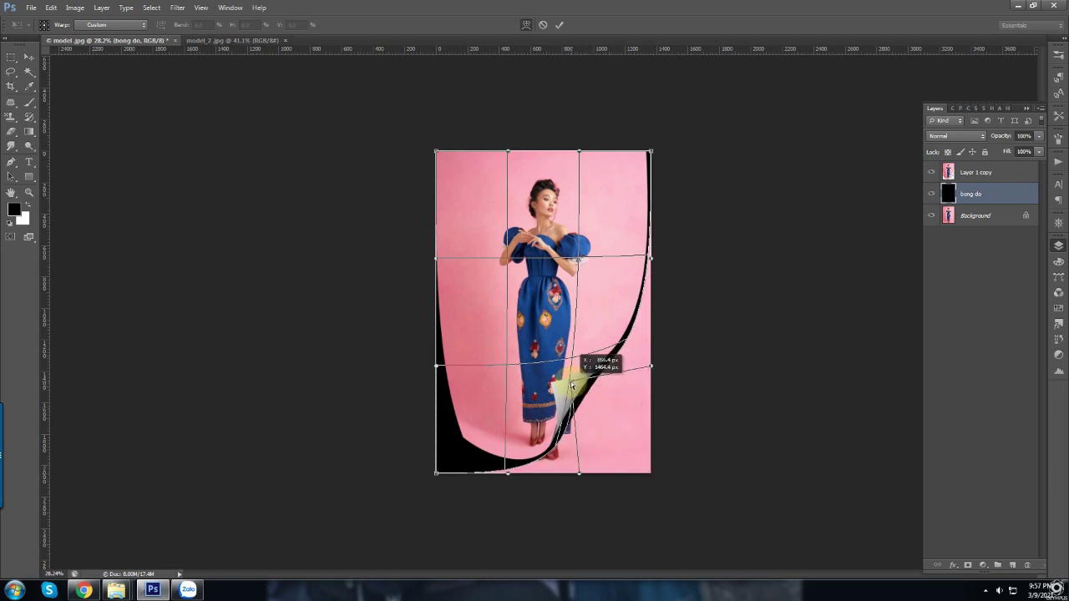
{"action": "key", "text": "Return"}
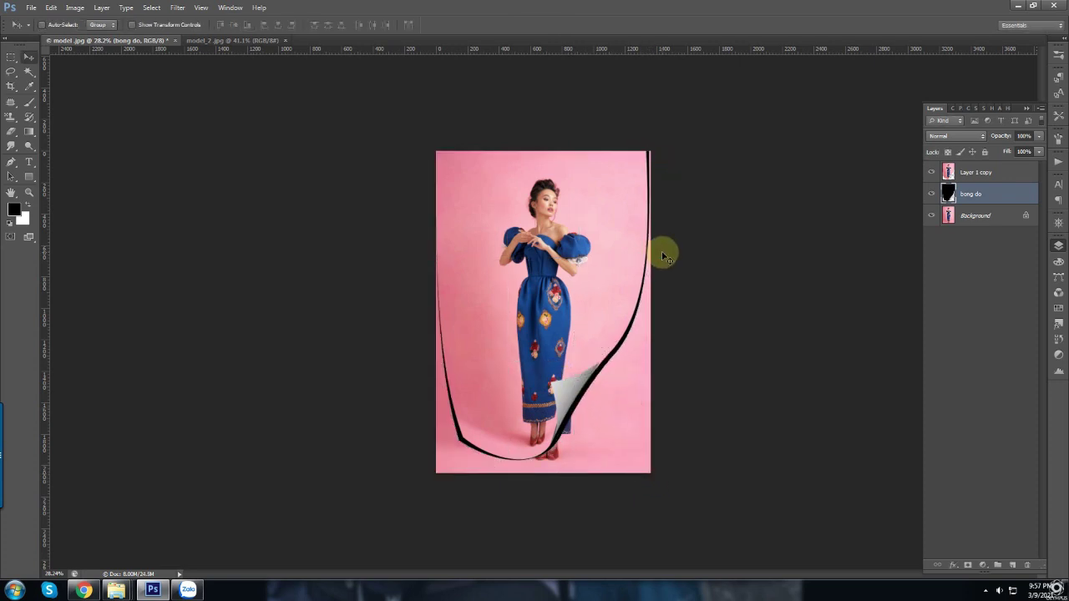
- Apply a Gaussian Blur with a 20-pixel radius to the bong do shadow layer
{"action": "left_click", "coordinate": [177, 9]}
{"action": "mouse_move", "coordinate": [238, 119]}
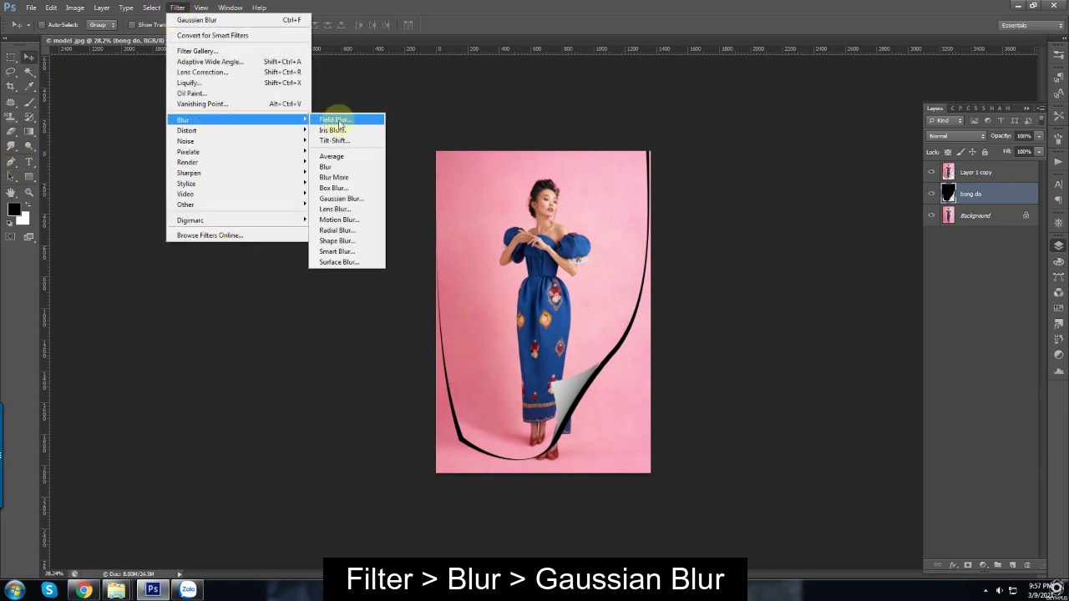
{"action": "left_click", "coordinate": [339, 199]}
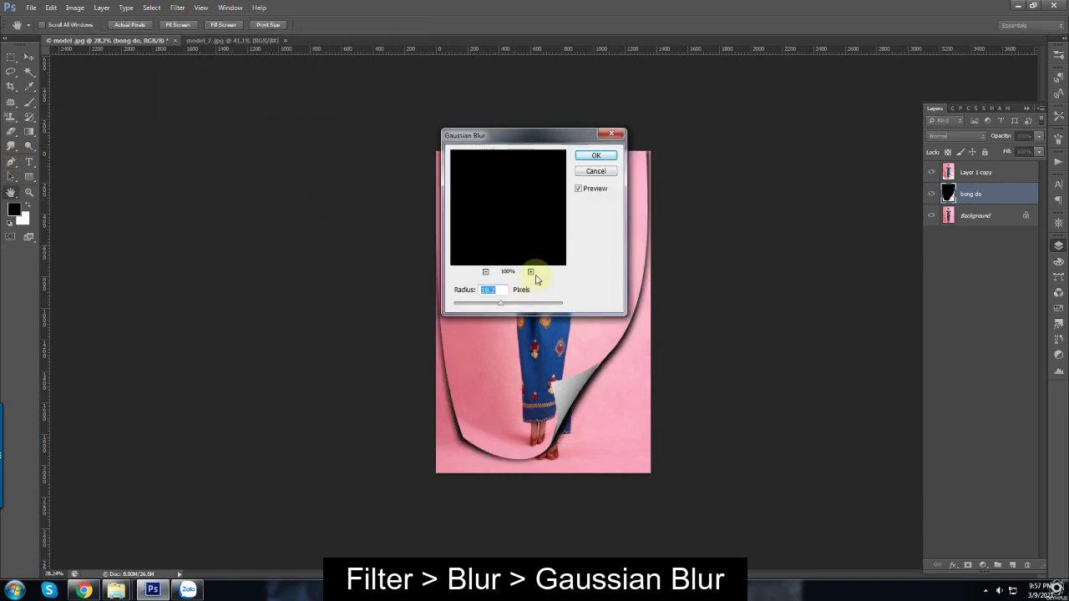
{"action": "left_click_drag", "start_coordinate": [573, 142], "coordinate": [351, 215]}
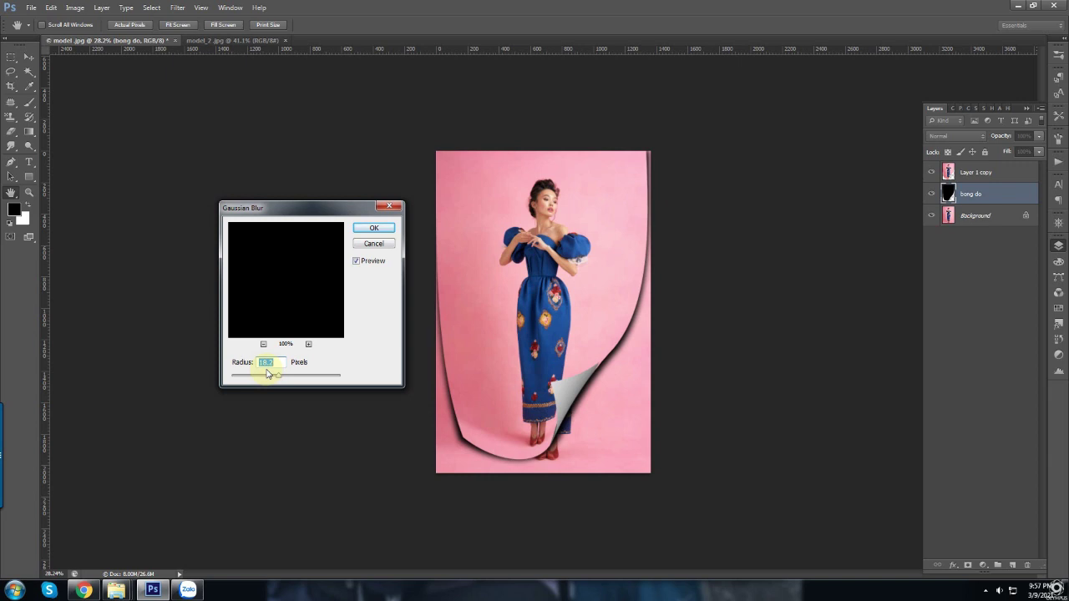
{"action": "left_click_drag", "start_coordinate": [268, 374], "coordinate": [302, 378]}
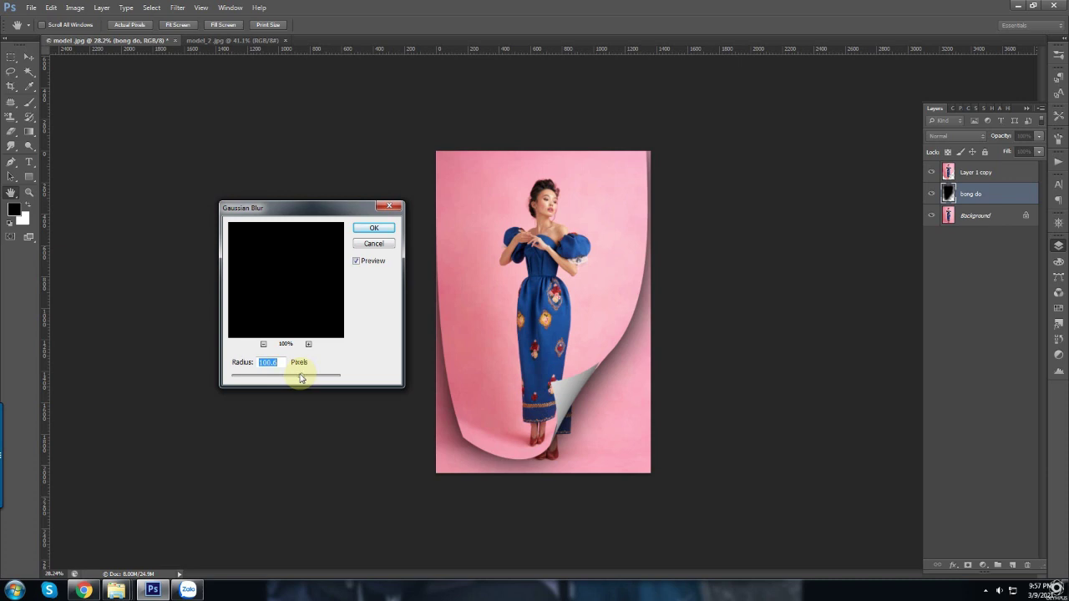
{"action": "left_click_drag", "start_coordinate": [301, 379], "coordinate": [275, 377]}
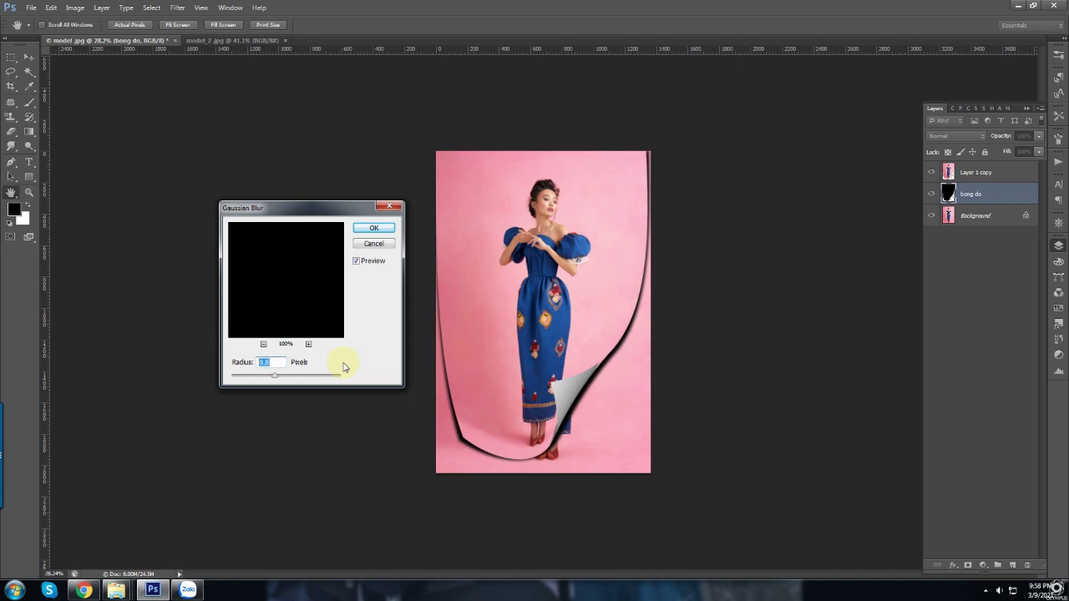
{"action": "type", "text": "20"}
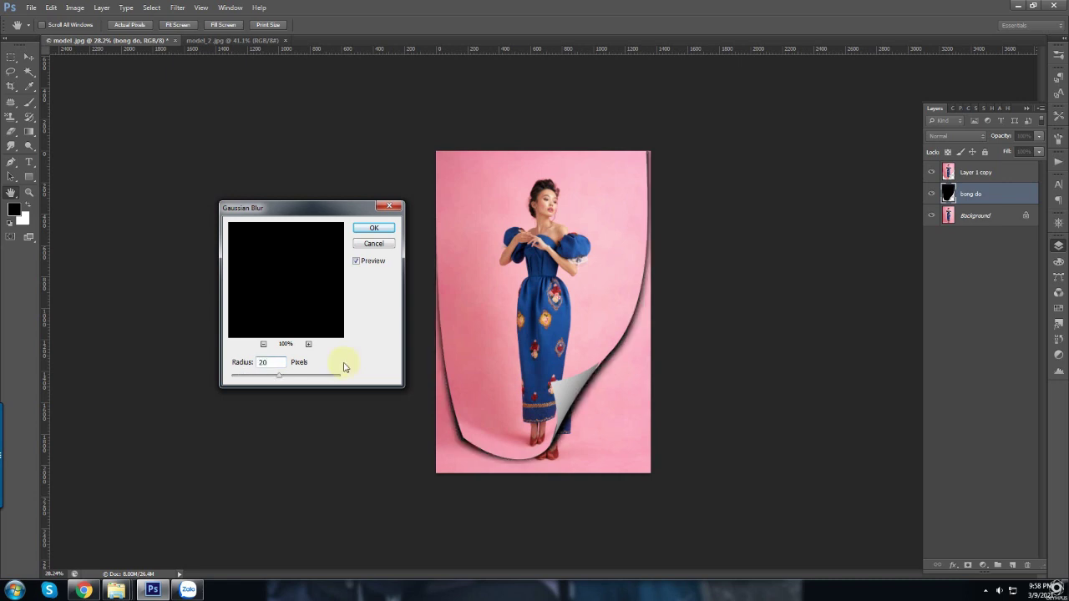
{"action": "left_click", "coordinate": [375, 228]}
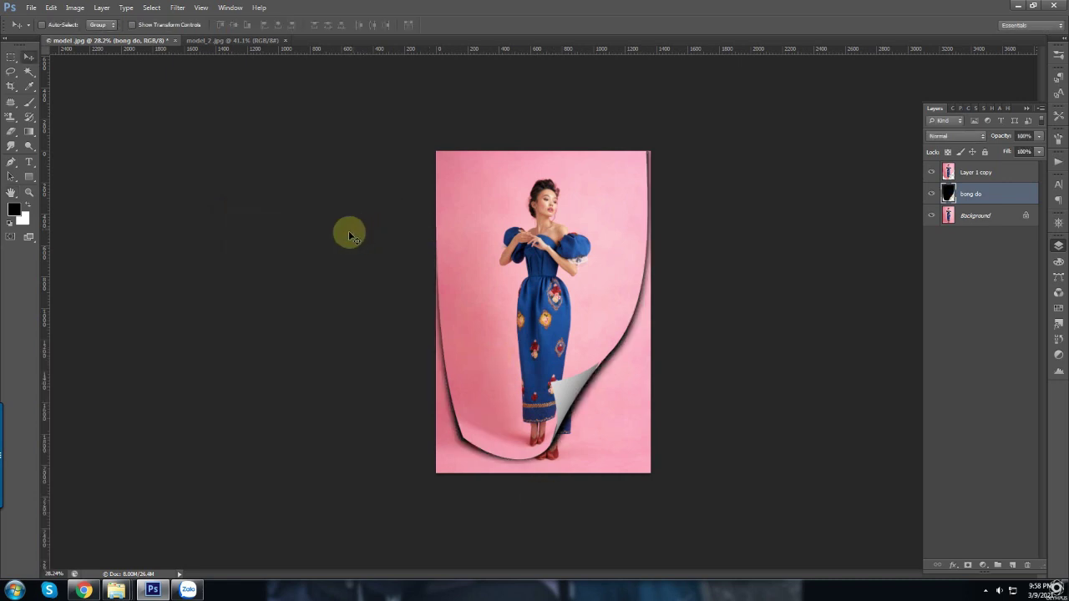
- Set the bong do layer's blend mode to Multiply
{"action": "left_click", "coordinate": [961, 137]}
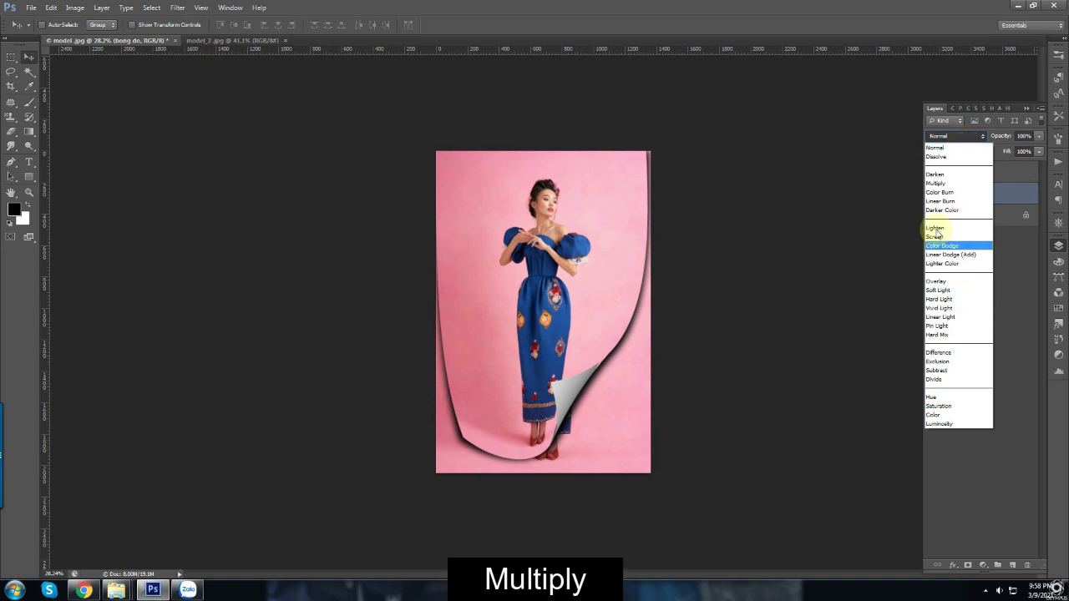
{"action": "left_click", "coordinate": [939, 183]}
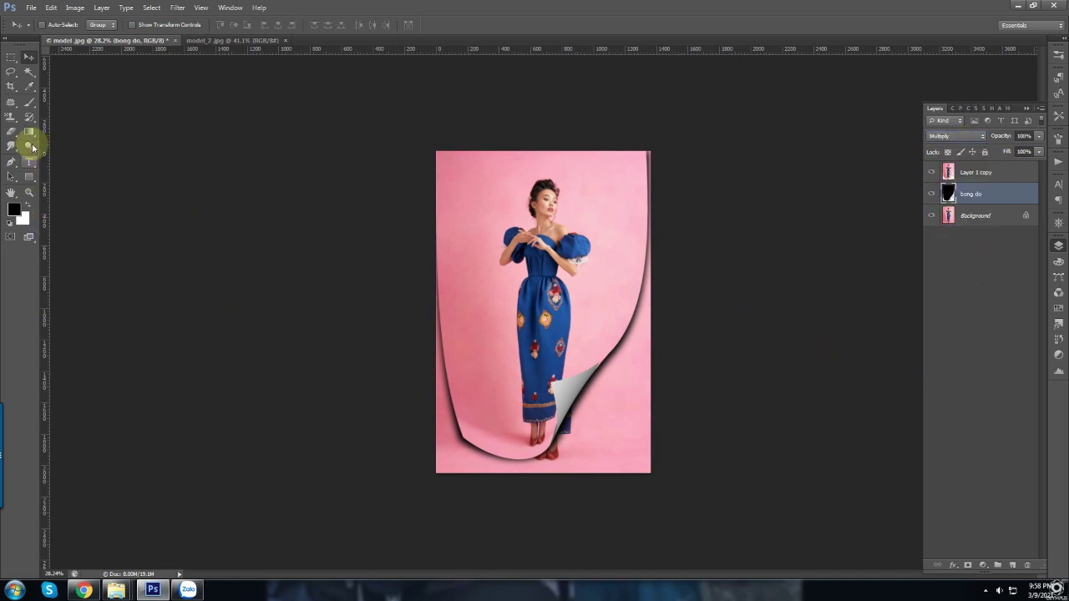
{"action": "left_click", "coordinate": [26, 183]}
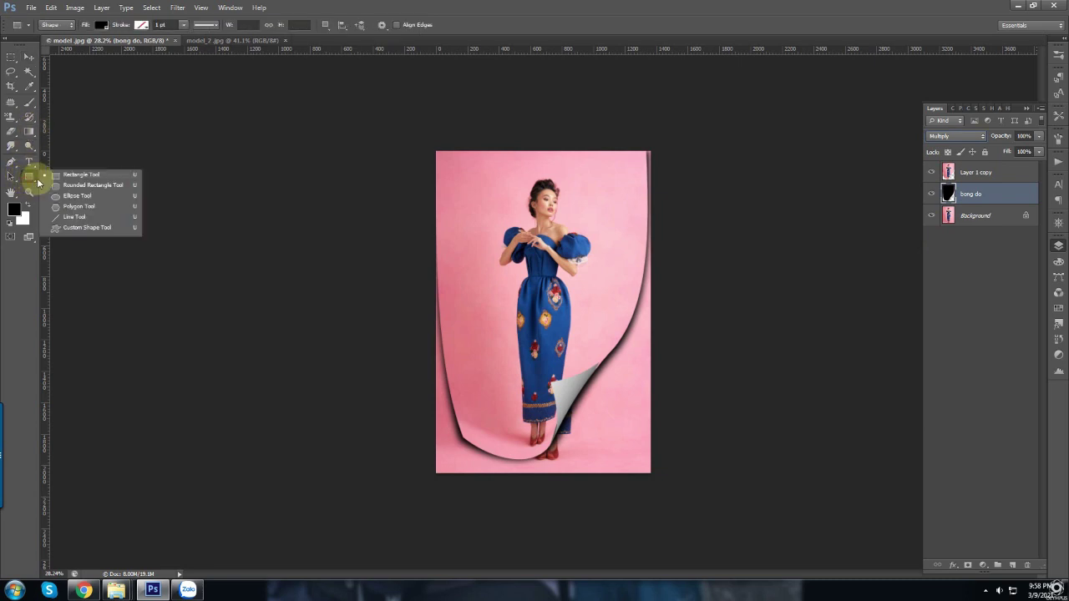
- Draw a rectangle over the whole canvas and move Rectangle 1 below bong do
{"action": "left_click", "coordinate": [81, 178]}
{"action": "left_click", "coordinate": [81, 178]}
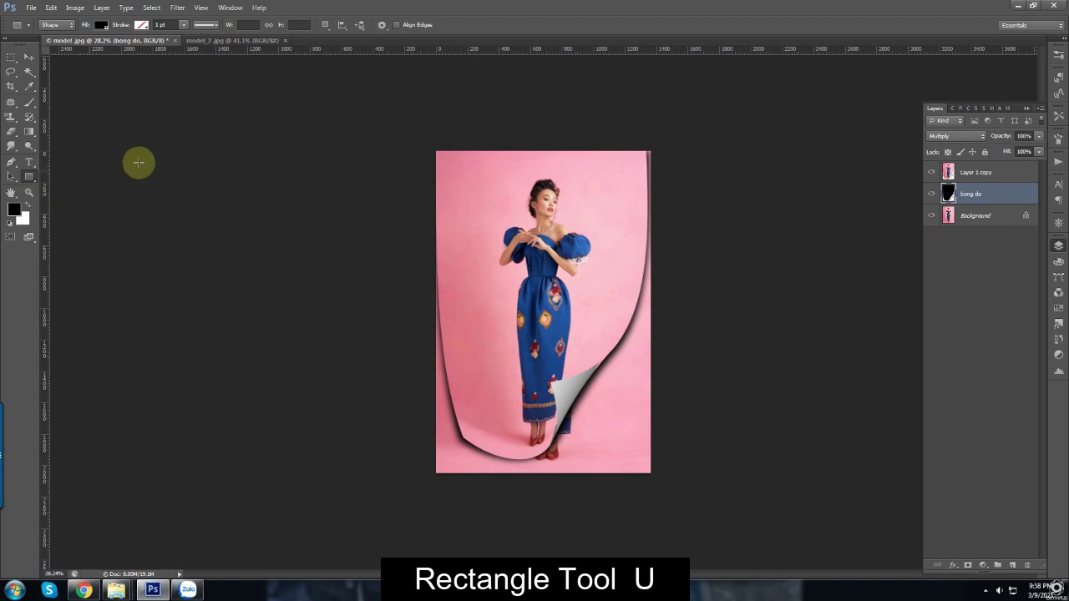
{"action": "left_click_drag", "start_coordinate": [426, 140], "coordinate": [664, 488]}
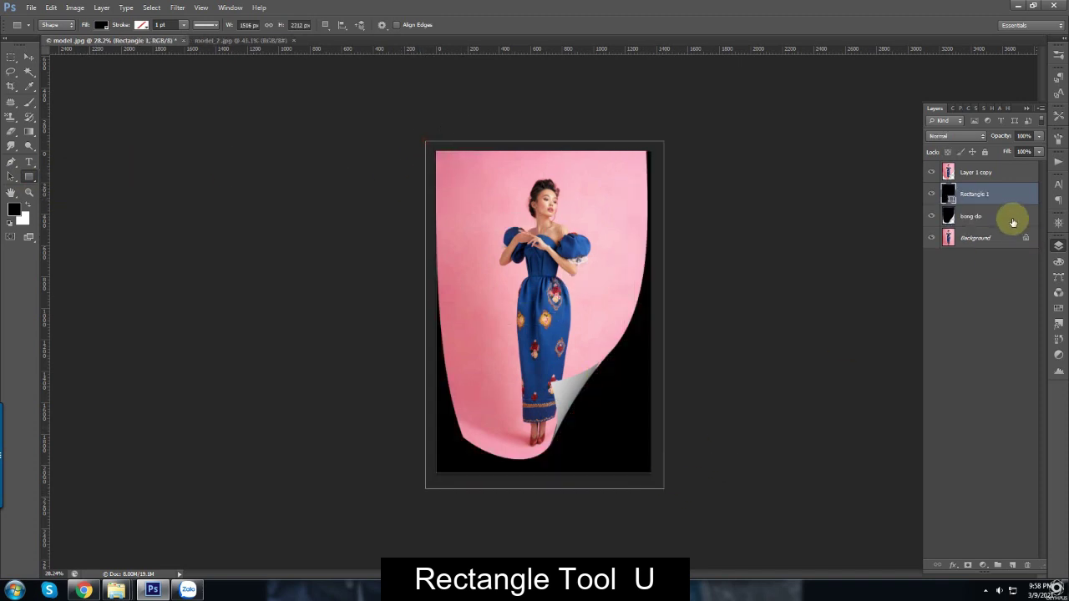
{"action": "left_click_drag", "start_coordinate": [1018, 194], "coordinate": [1020, 222]}
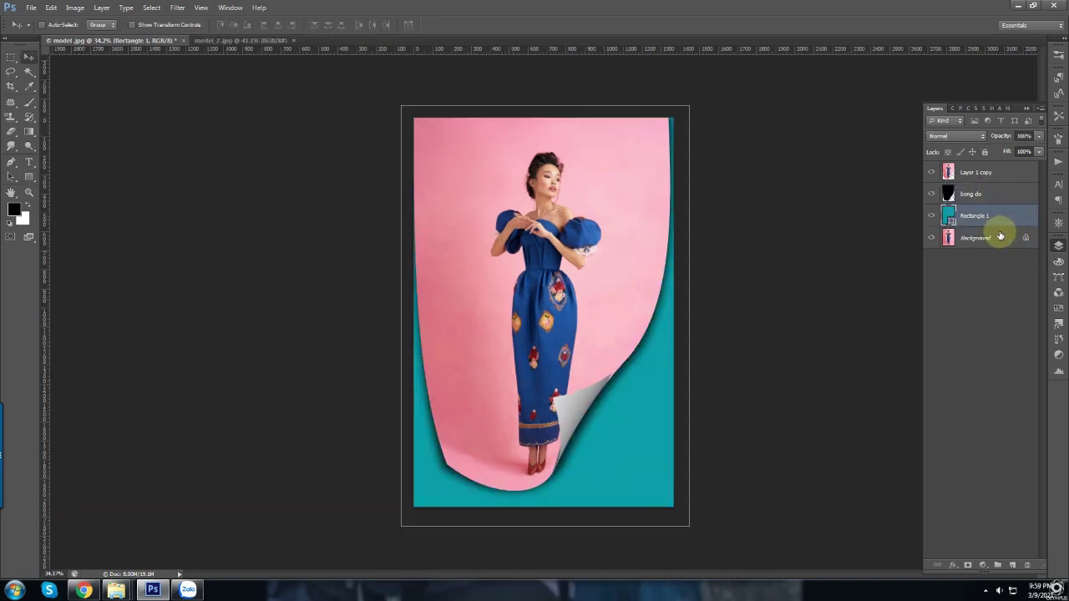
- Change Rectangle 1's fill to a slightly darker teal-green in the Color Picker
{"action": "double_click", "coordinate": [984, 219]}
{"action": "double_click", "coordinate": [950, 214]}
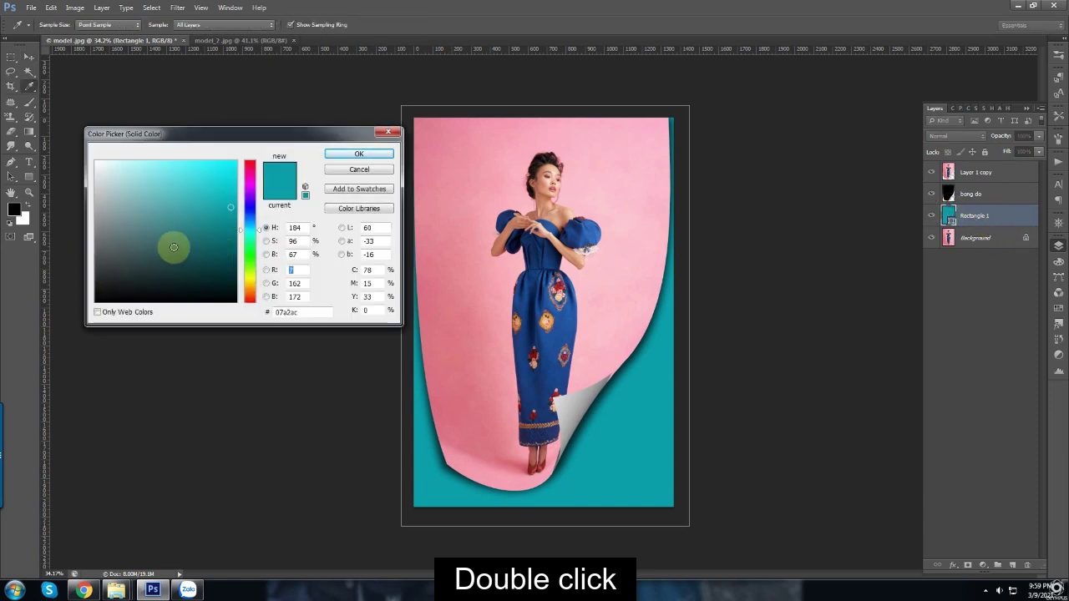
{"action": "left_click_drag", "start_coordinate": [192, 231], "coordinate": [214, 172]}
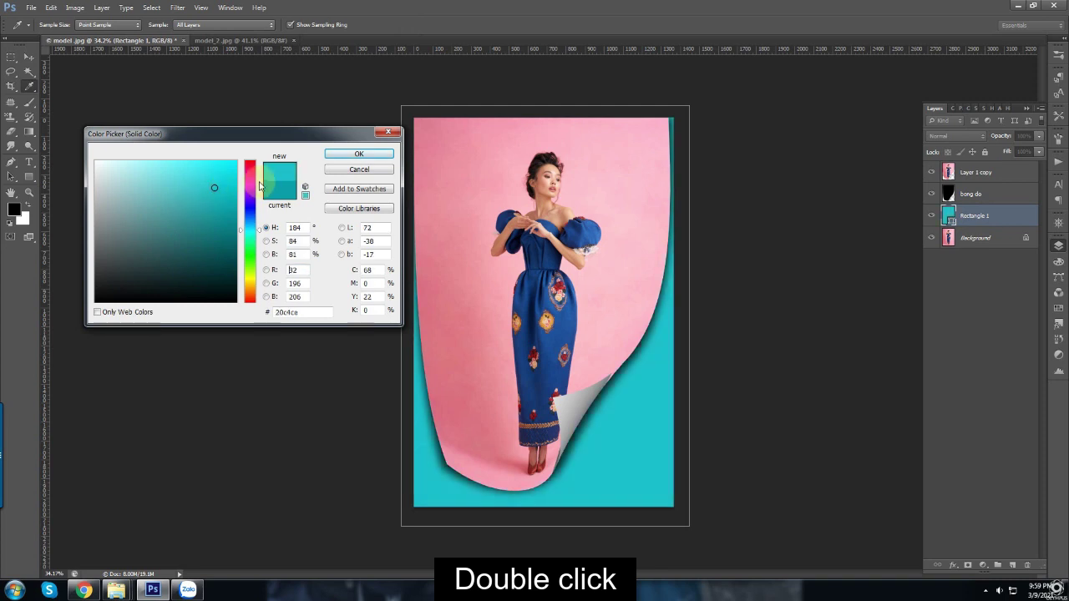
{"action": "mouse_move", "coordinate": [249, 229]}
{"action": "left_mouse_down"}
{"action": "mouse_move", "coordinate": [248, 174]}
{"action": "mouse_move", "coordinate": [220, 167]}
{"action": "mouse_move", "coordinate": [210, 233]}
{"action": "mouse_move", "coordinate": [223, 174]}
{"action": "left_mouse_up"}
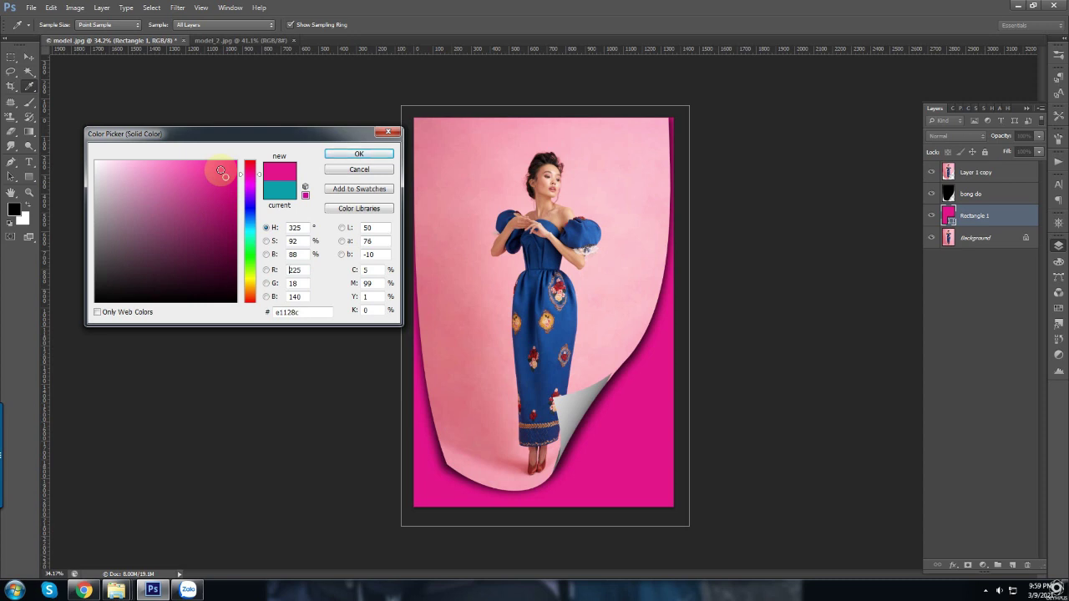
{"action": "left_click", "coordinate": [290, 200]}
{"action": "left_click_drag", "start_coordinate": [225, 242], "coordinate": [234, 215]}
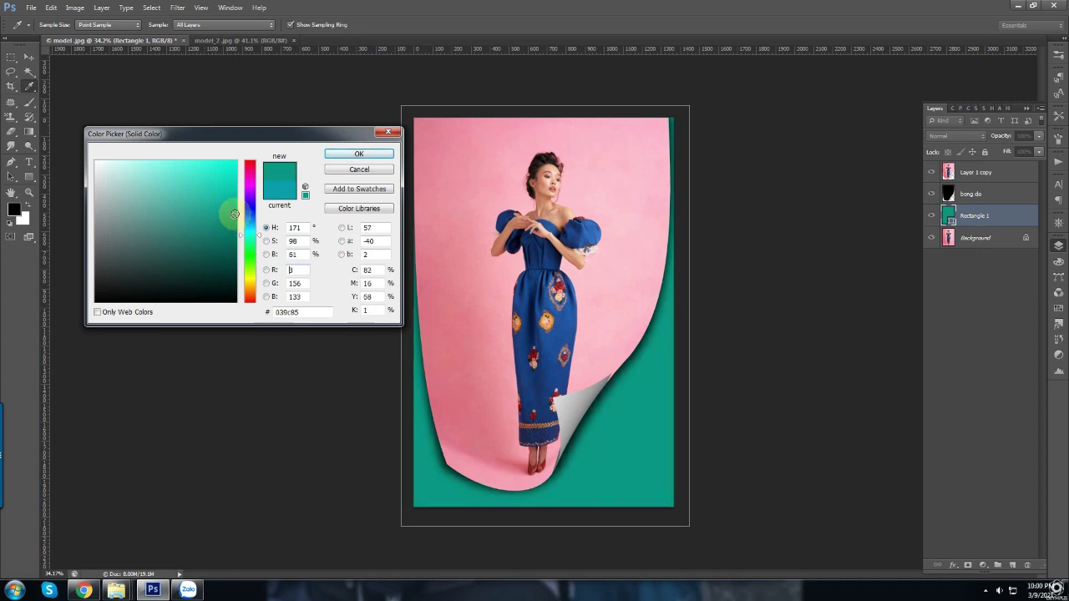
{"action": "left_click", "coordinate": [374, 156]}
- Select the bong do shadow layer to review the finished page-curl composite
{"action": "left_click", "coordinate": [996, 195]}
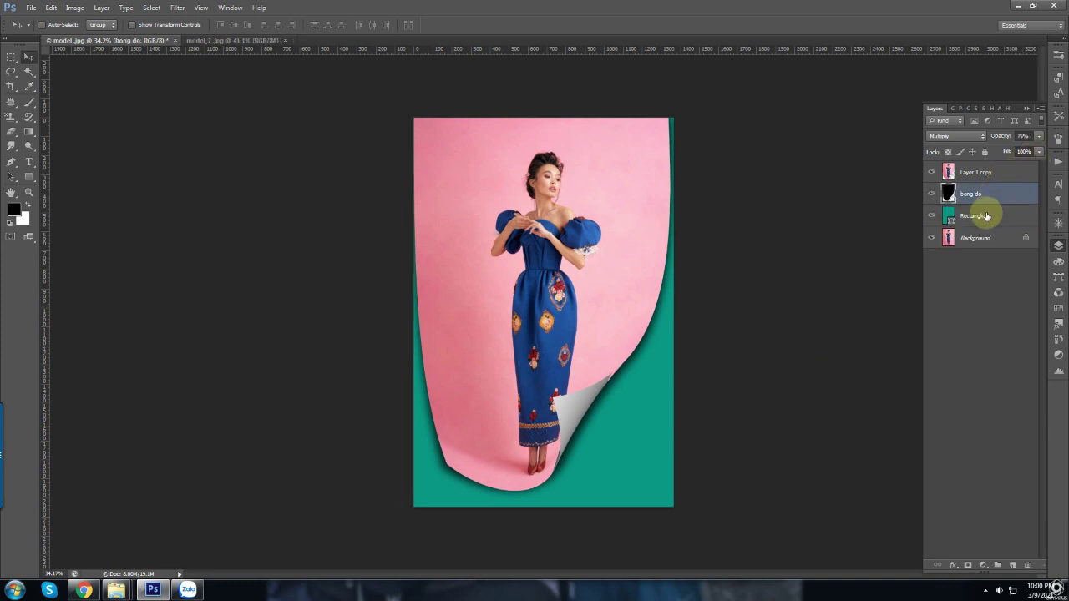